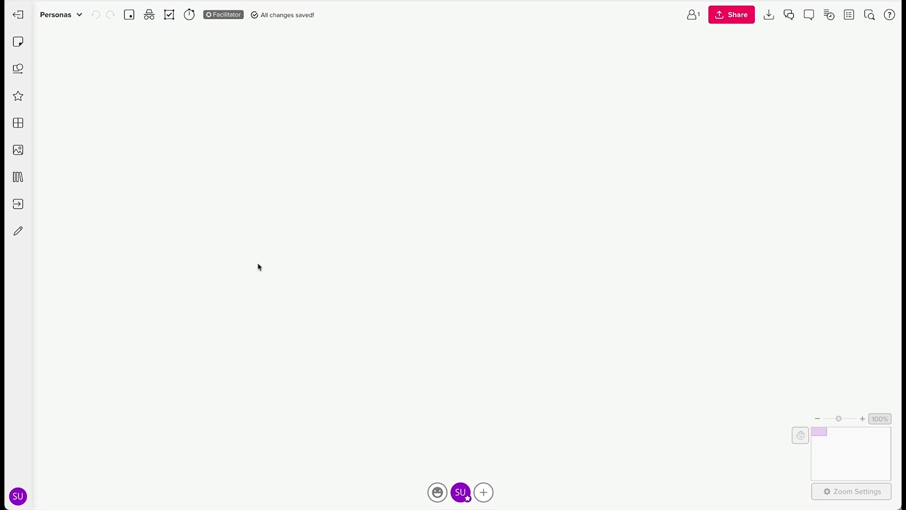
- Add a wide light purple rectangle across the top titled 'Personas', with its font size increased twice
left_click(26, 72)
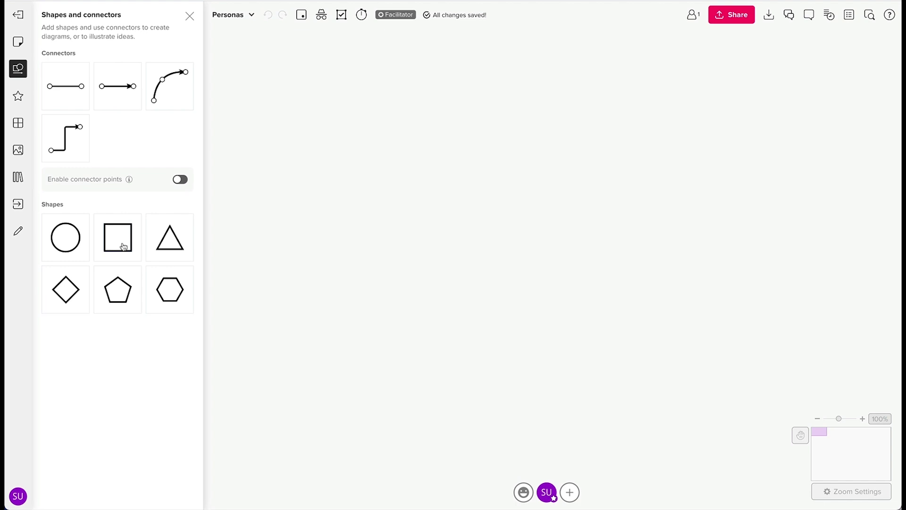
left_click_drag(123, 246, 267, 82)
left_click(219, 164)
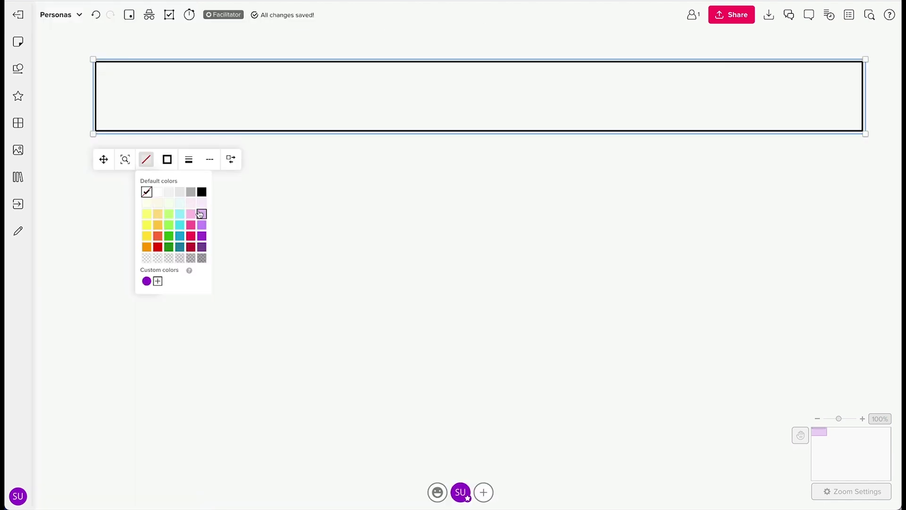
left_click(202, 214)
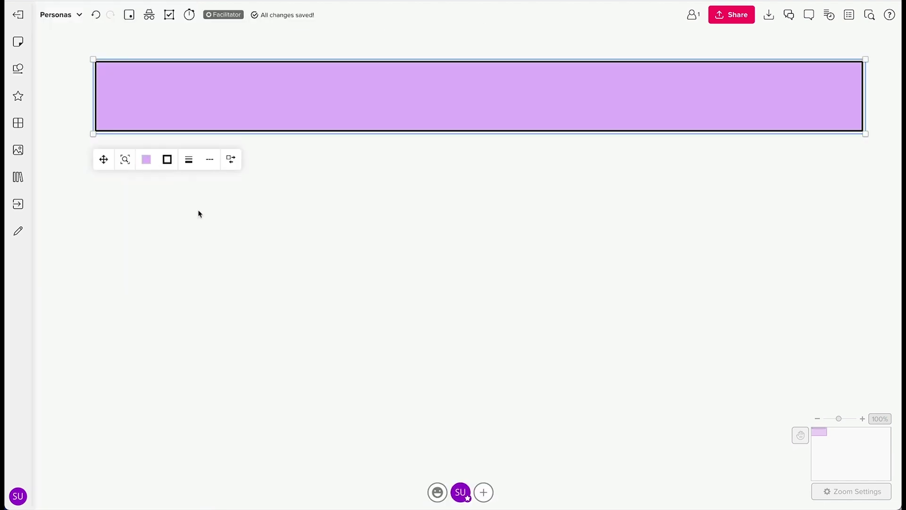
double_click(470, 98)
type("Personas")
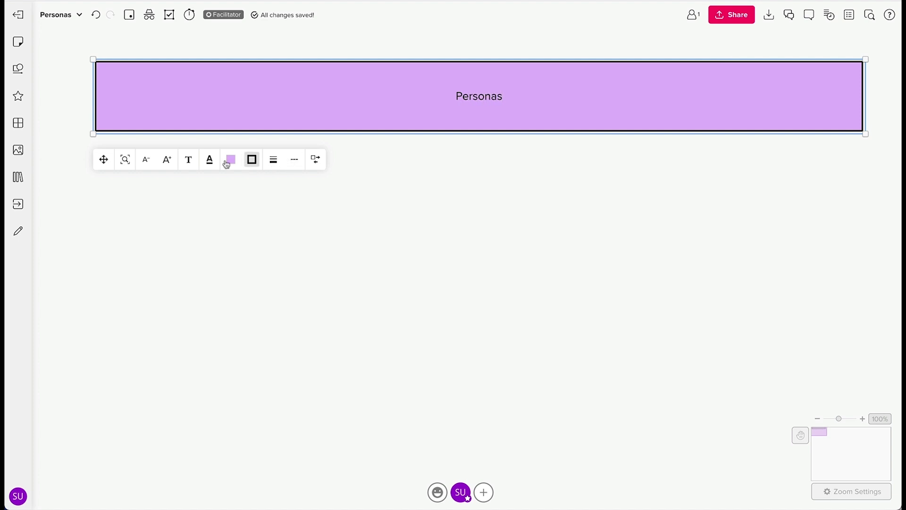
left_click(167, 159)
left_click(167, 159)
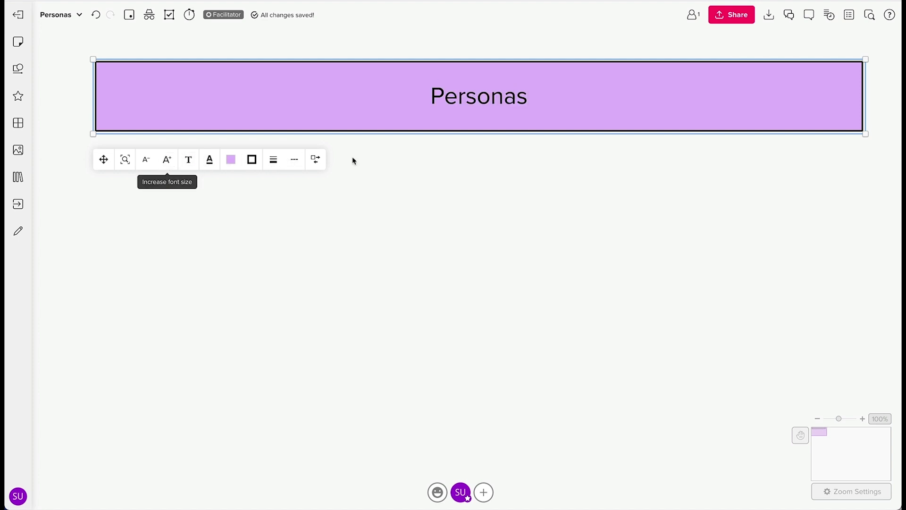
left_click(473, 204)
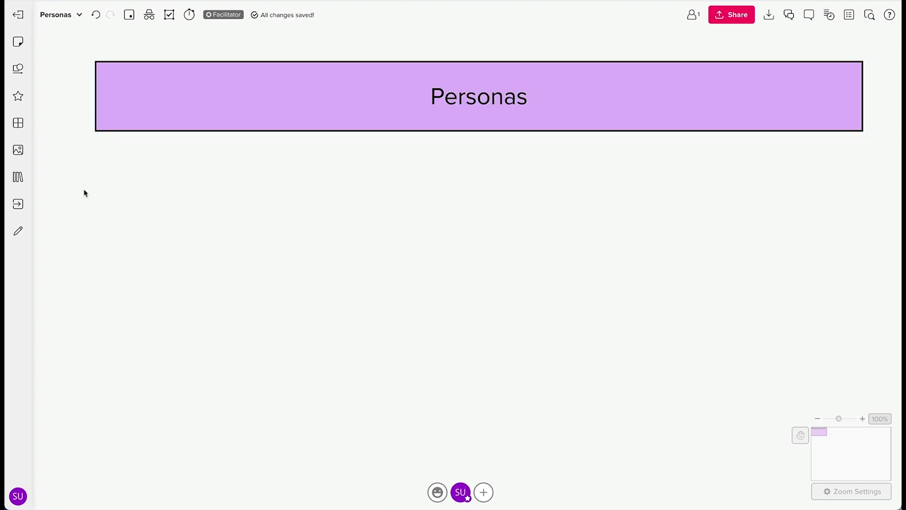
- Add a roughly 723×604 px square below the header, filled light orange with no border
left_click(18, 69)
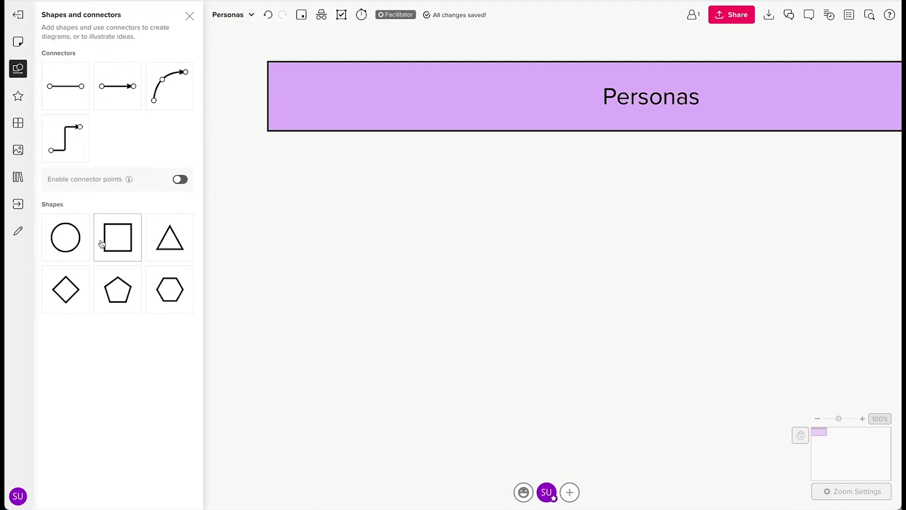
left_click_drag(119, 244, 285, 170)
left_click_drag(182, 162, 467, 159)
left_click_drag(269, 219, 270, 455)
left_click(203, 71)
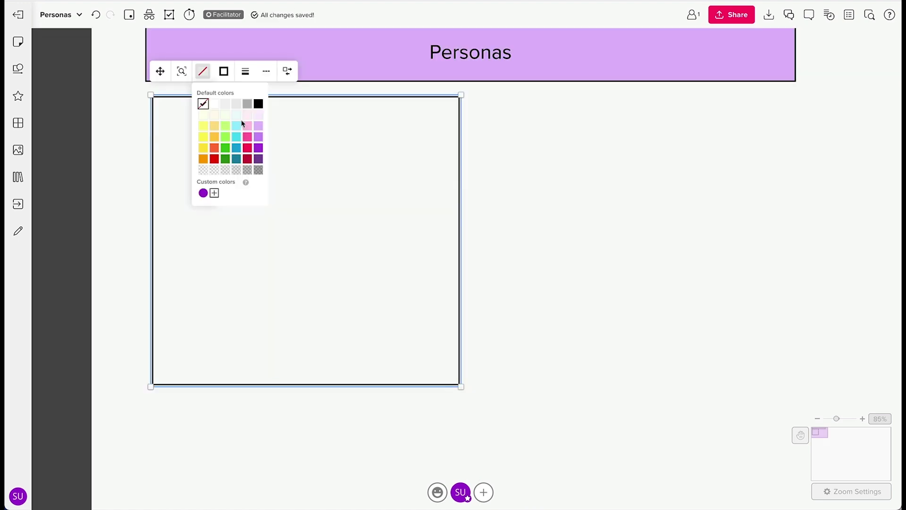
left_click(214, 126)
left_click(224, 71)
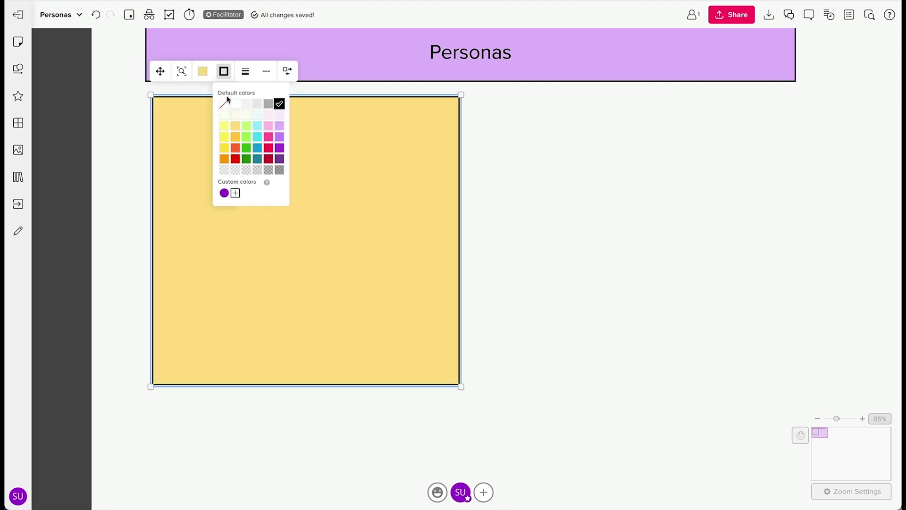
left_click(224, 103)
- Duplicate the orange panel, move the copy below it and shrink it to about half height
left_click(513, 231)
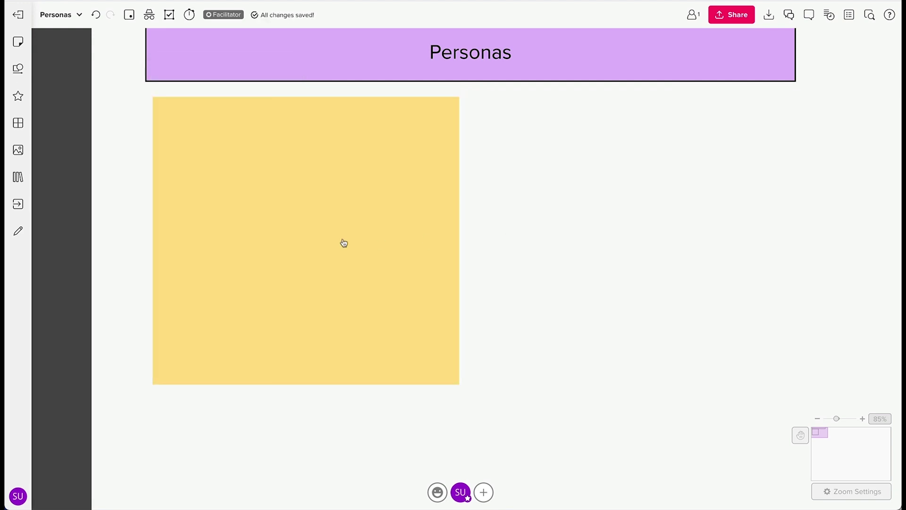
left_click(319, 242)
scroll(318, 241, "down", 3)
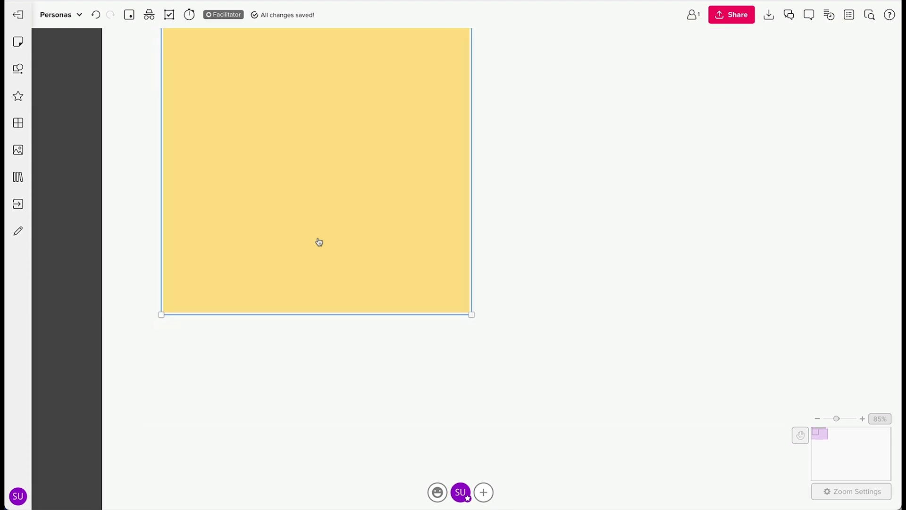
key("ctrl+d")
left_click_drag(587, 164, 274, 460)
scroll(275, 460, "down", 3)
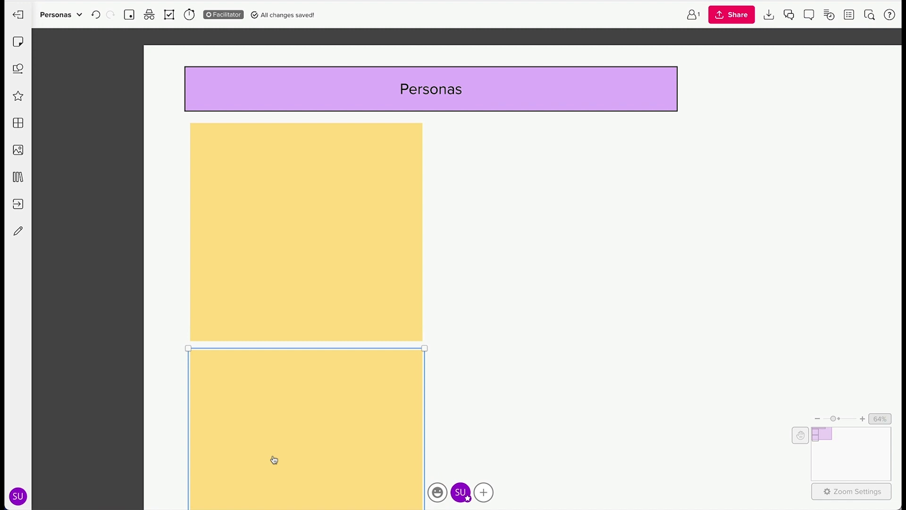
scroll(274, 460, "down", 2)
left_click_drag(283, 468, 303, 369)
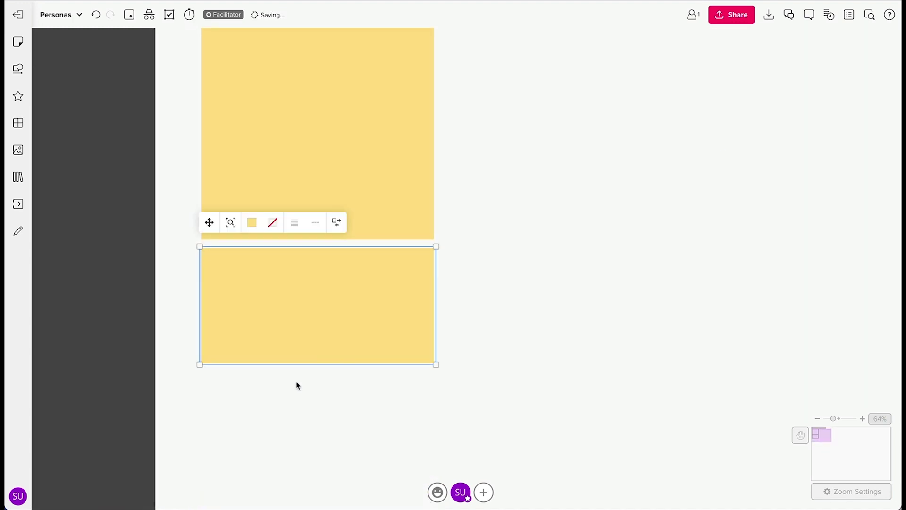
- Duplicate the shorter panel and place the copy directly beneath it
left_click(296, 386)
left_click(308, 299)
key("ctrl+d")
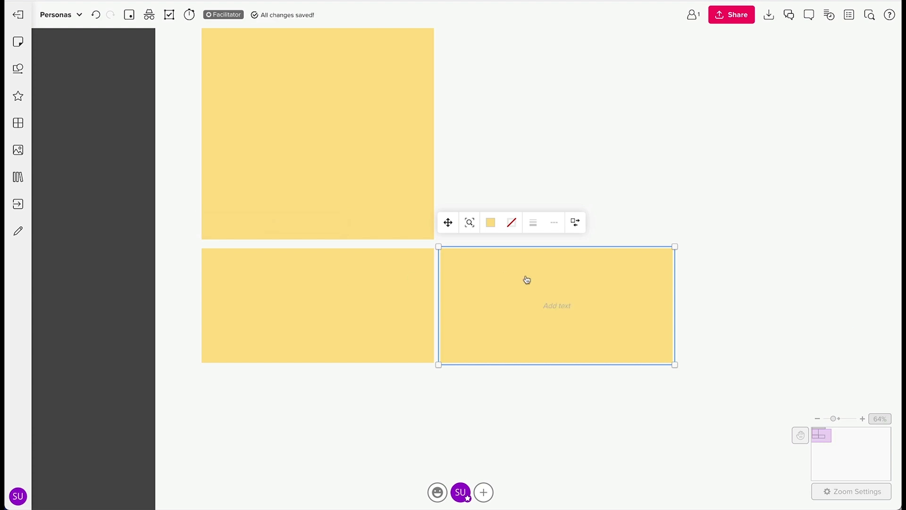
left_click_drag(527, 279, 287, 399)
left_click(551, 337)
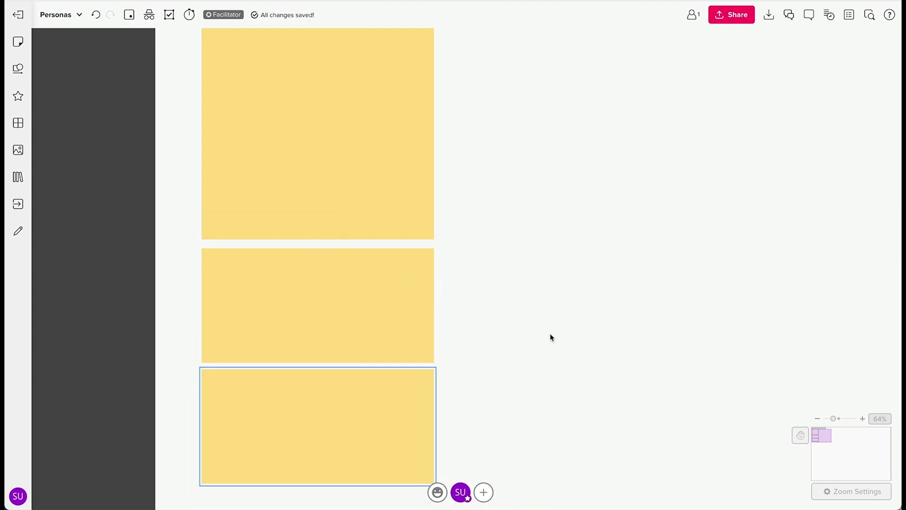
- Add a borderless yellow-orange square inside the large panel and stretch it into a tall column
left_click(18, 68)
left_click_drag(118, 237, 418, 152)
left_click(291, 124)
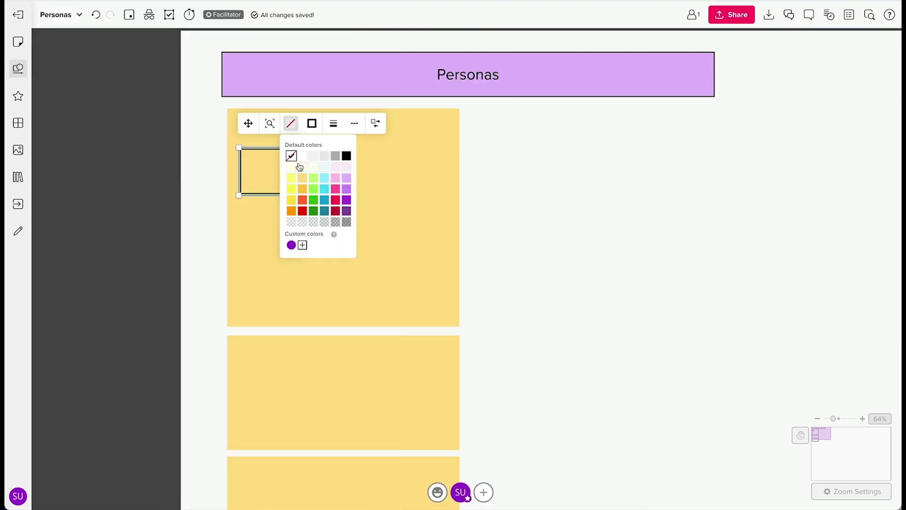
left_click(302, 190)
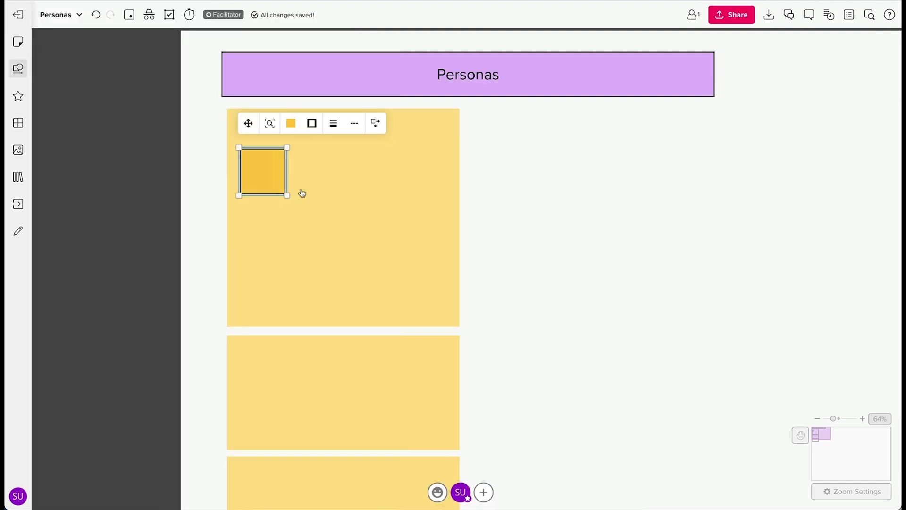
left_click(312, 124)
left_click(312, 156)
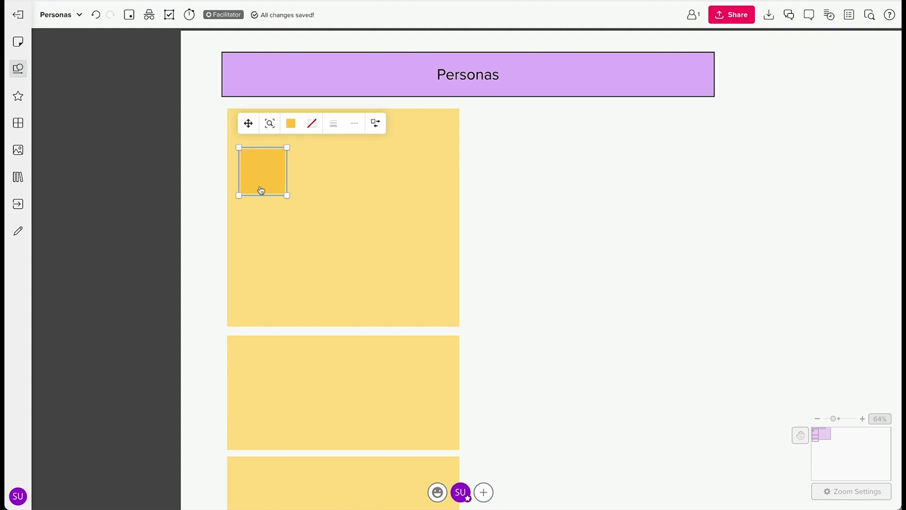
left_click_drag(263, 198, 241, 318)
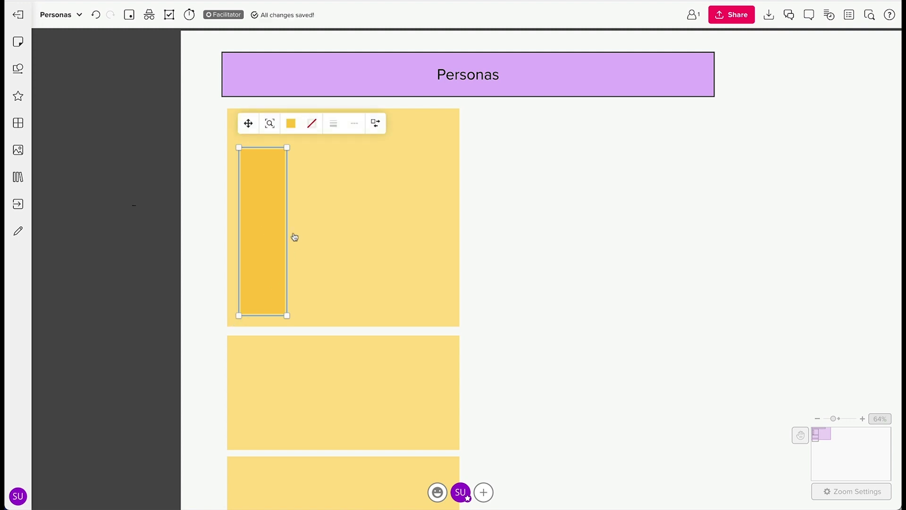
left_click_drag(293, 237, 307, 236)
- Duplicate the column twice and shift all three columns slightly to the right
key("ctrl+d")
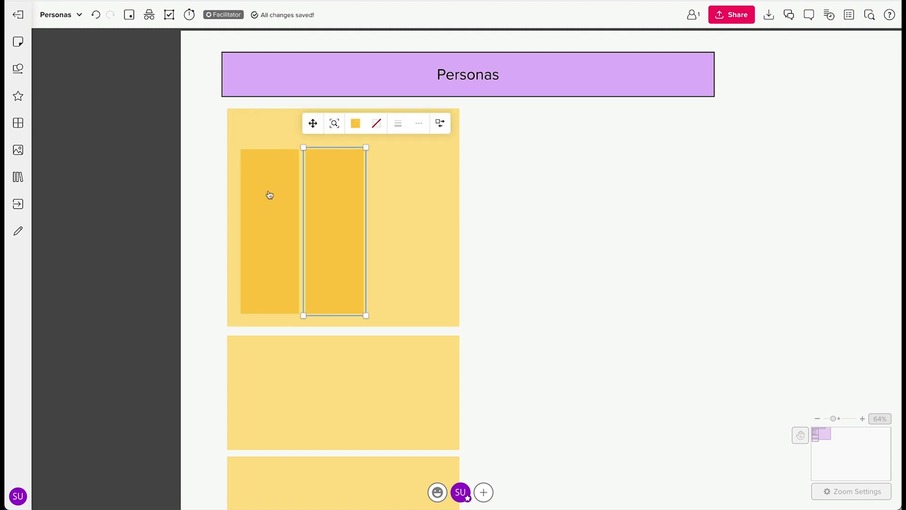
key("ctrl+d")
left_click(277, 202)
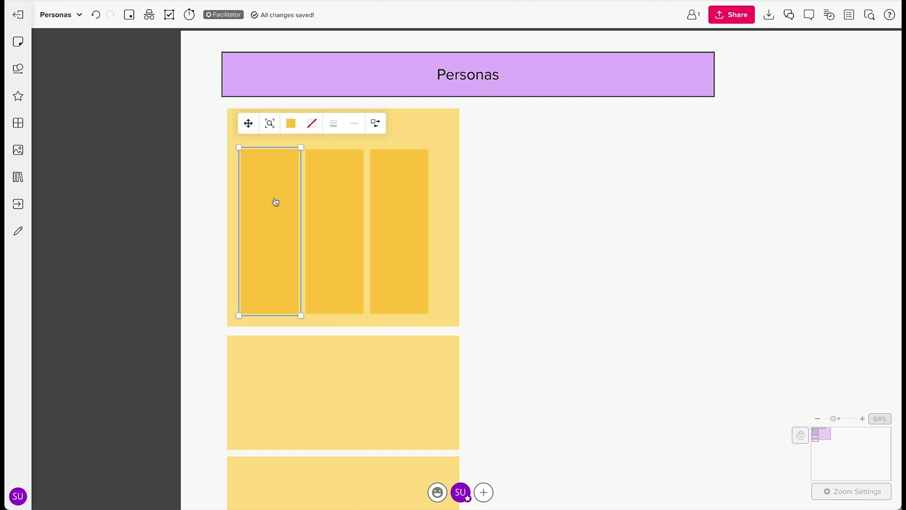
left_click(334, 205, "shift")
left_click(388, 209, "shift")
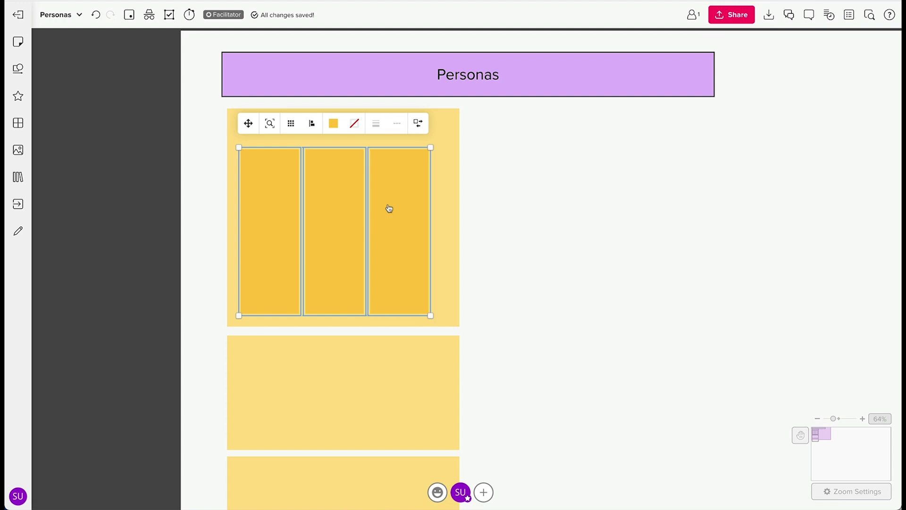
left_click_drag(389, 208, 397, 208)
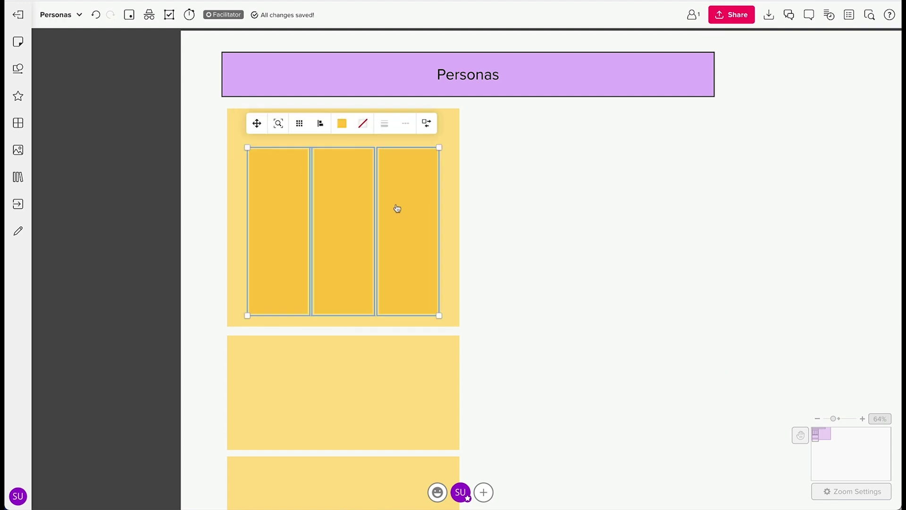
left_click(517, 245)
- Add a 'Coaches' title on the orange panel and a smaller copy inside the first column
left_click(18, 41)
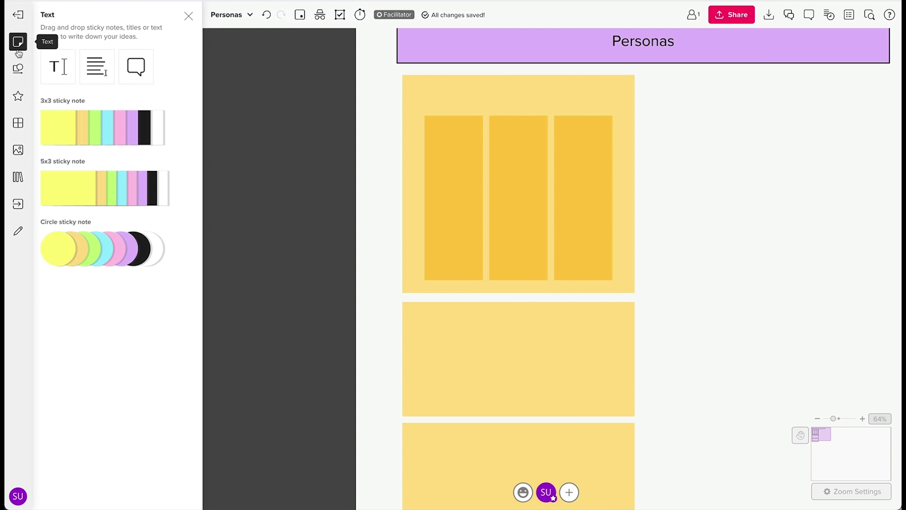
left_click_drag(56, 64, 490, 88)
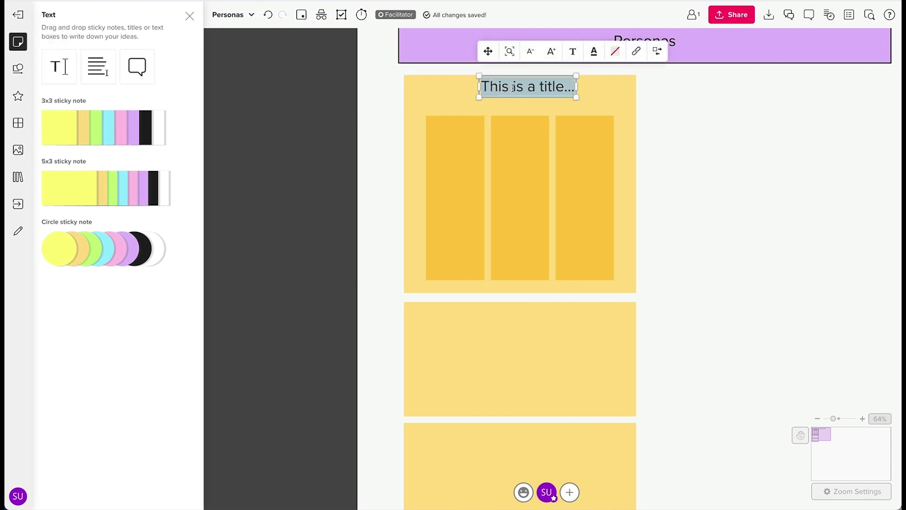
type("Coaches")
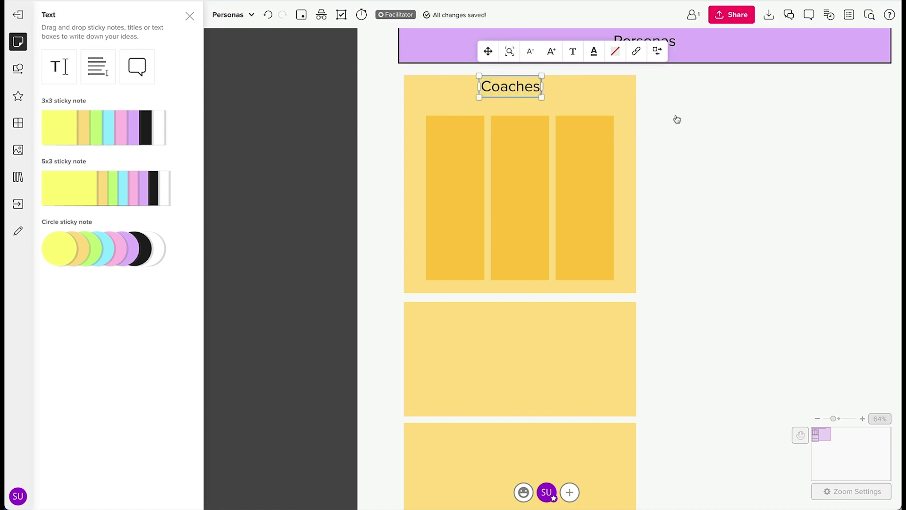
left_click(531, 51)
left_click(344, 134)
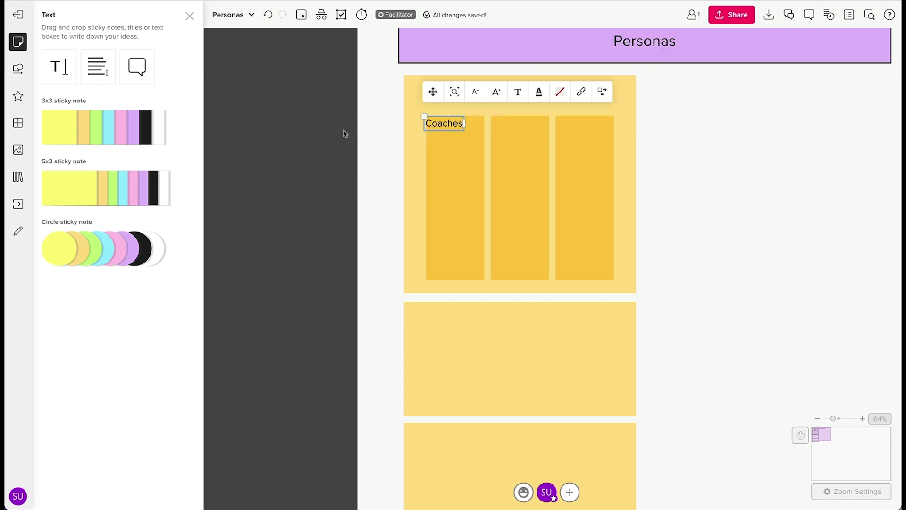
left_click_drag(444, 126, 454, 128)
- Label the three columns Goals, Motivations and Frustrations
double_click(453, 128)
type("Goals")
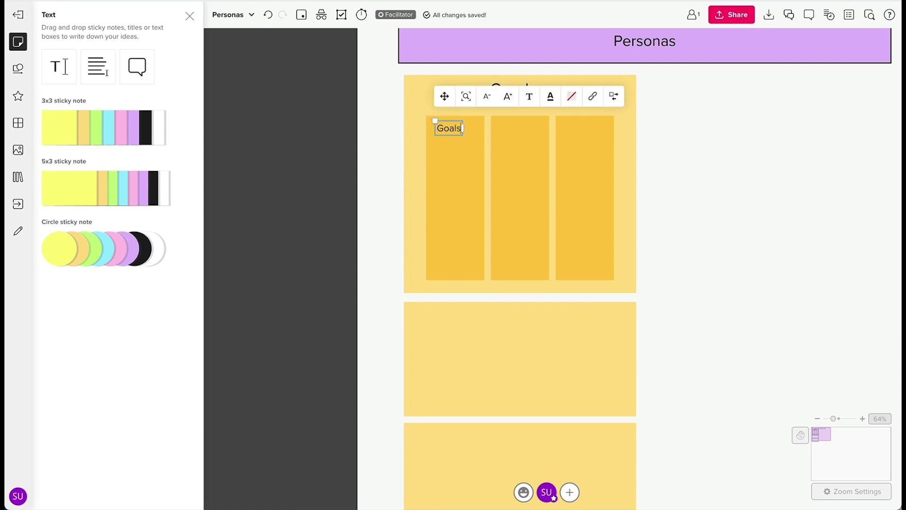
left_click(512, 128)
type("Motivations")
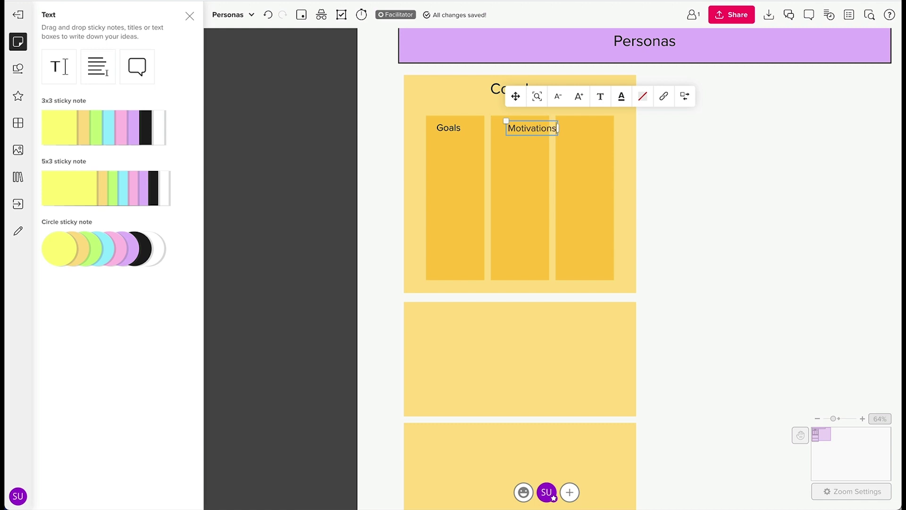
left_click(584, 128)
type("Frustrations")
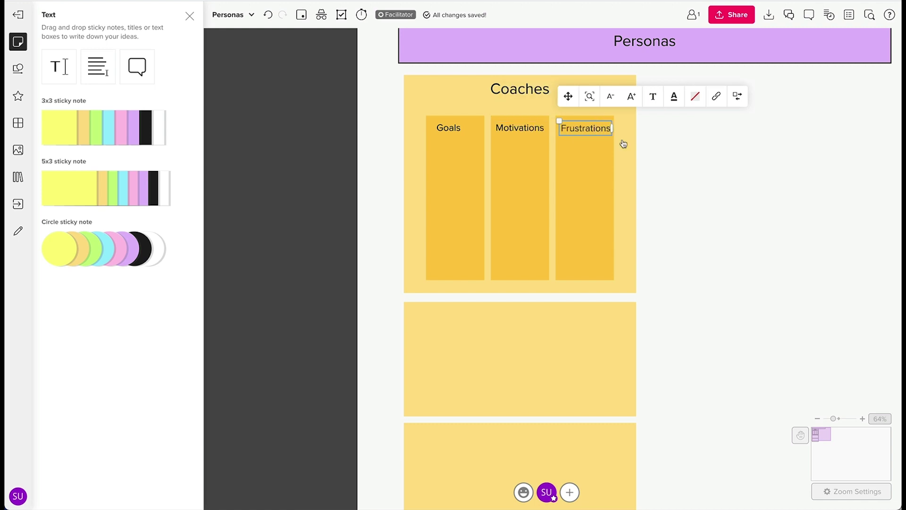
- Title the lower panels 'What We Know' and 'What We Don't Know' and align them
left_click(509, 313)
type("What We Know")
left_click(686, 354)
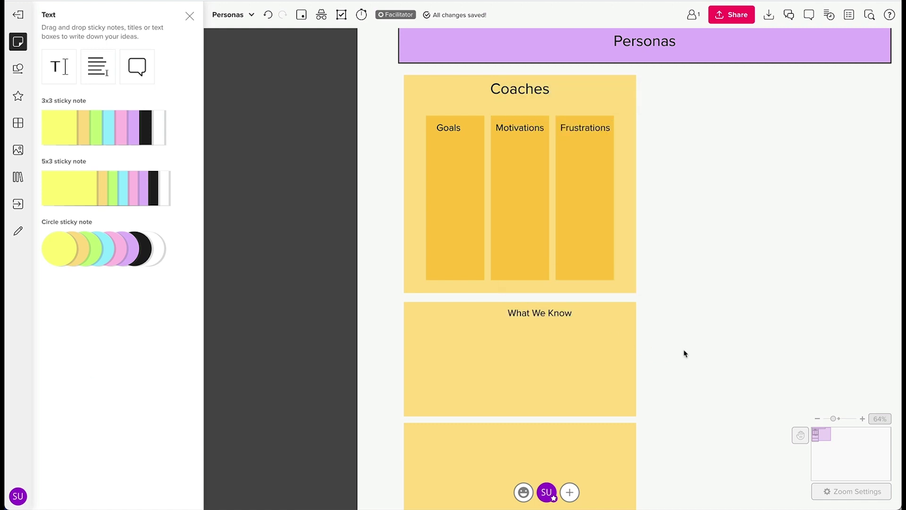
left_click_drag(543, 319, 525, 317)
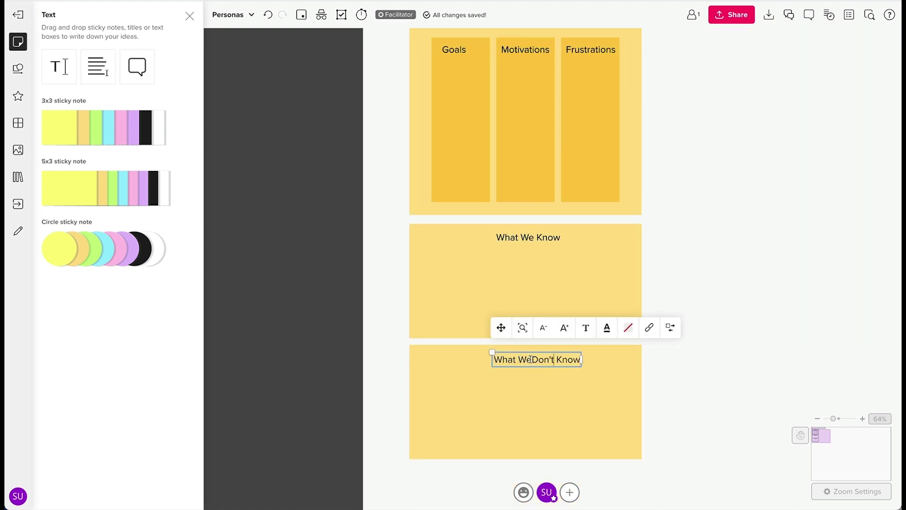
left_click(531, 359)
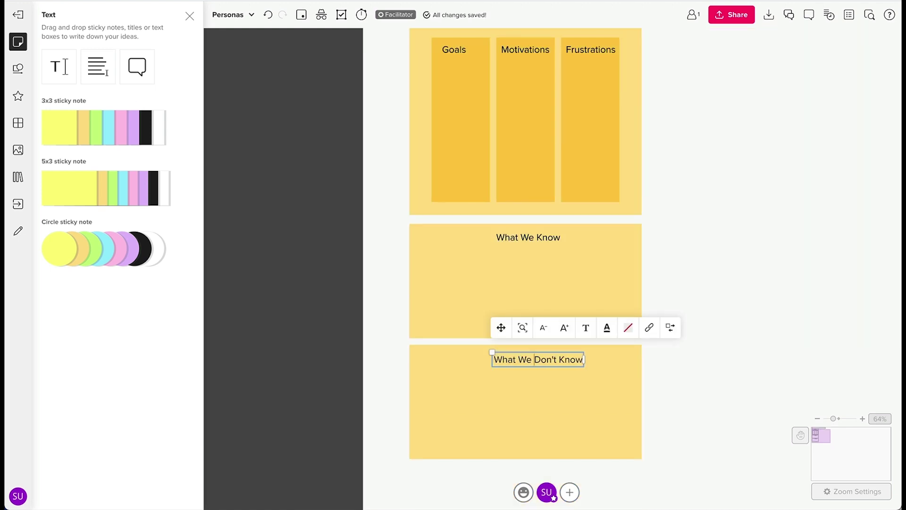
left_click(693, 381)
- Duplicate the whole Coaches persona and fill the copy's three panels light cyan
scroll(592, 289, "down", 3)
left_click_drag(475, 97, 638, 405)
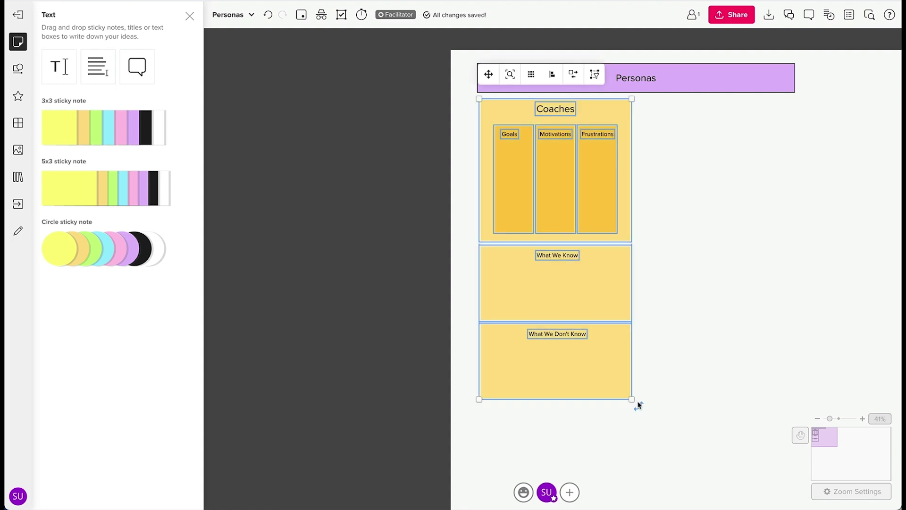
key("ctrl+d")
left_click(661, 111)
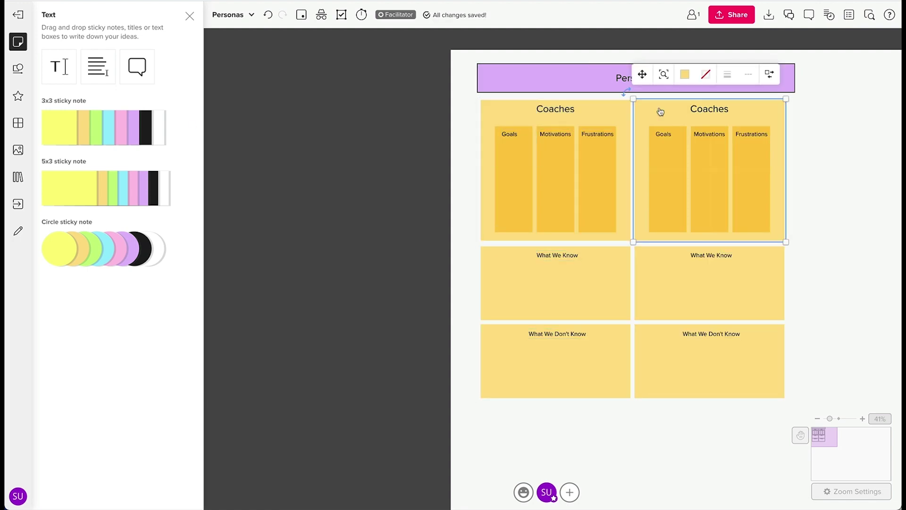
left_click(661, 263, "shift")
left_click(684, 358, "shift")
left_click(728, 74)
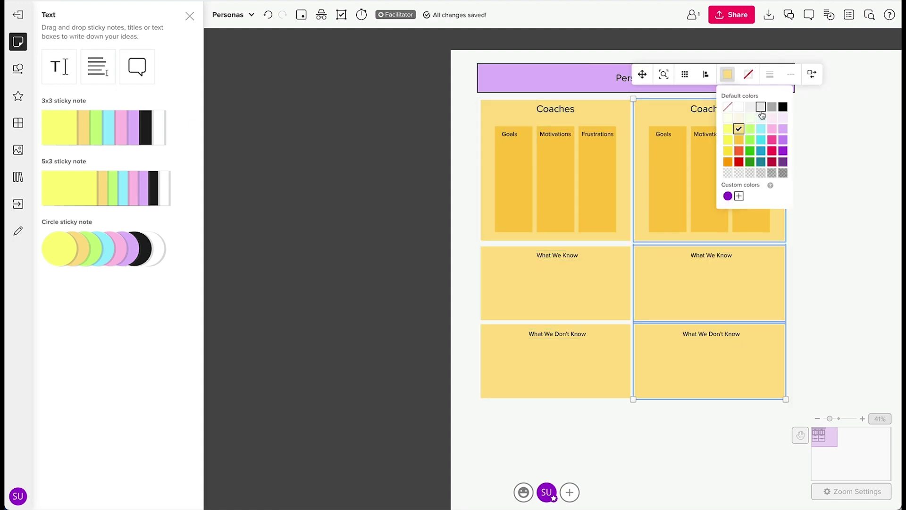
left_click(761, 139)
- Recolour the copy's Goals, Motivations and Frustrations columns dark blue
left_click(684, 186)
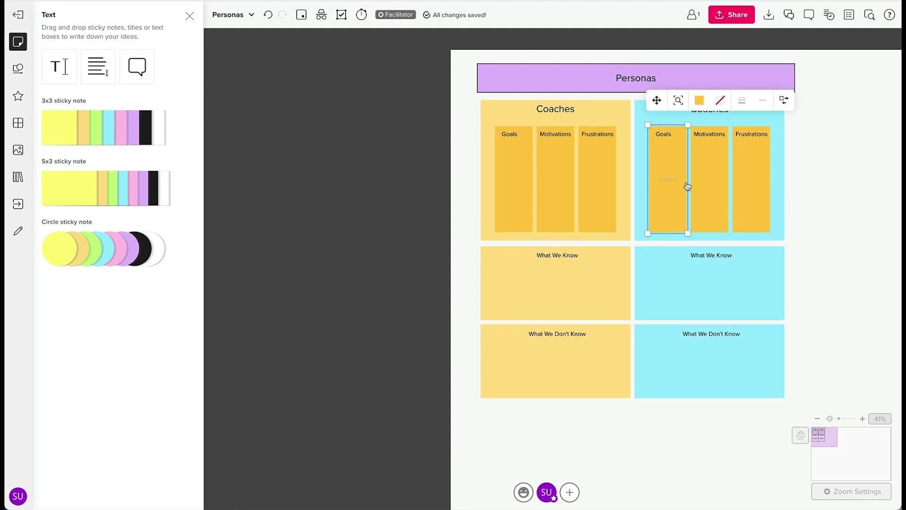
left_click(709, 185, "shift")
left_click(739, 186, "shift")
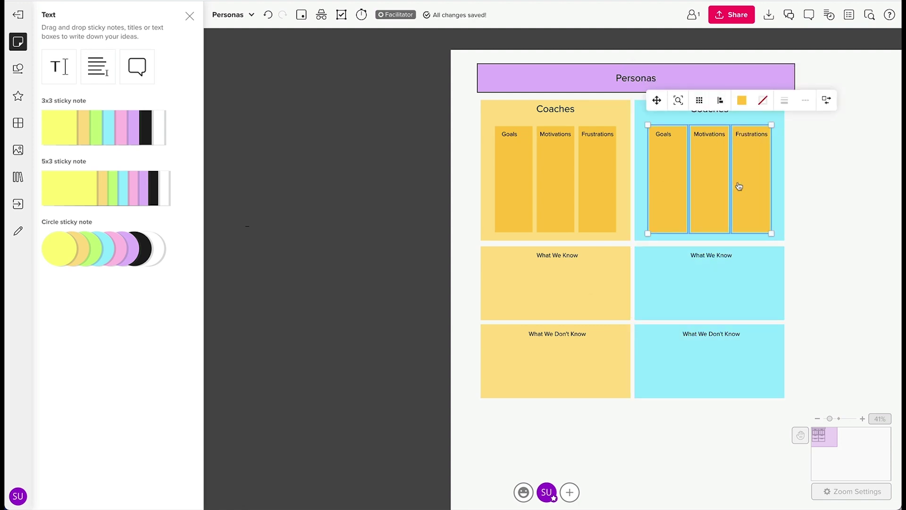
left_click(742, 101)
left_click(775, 177)
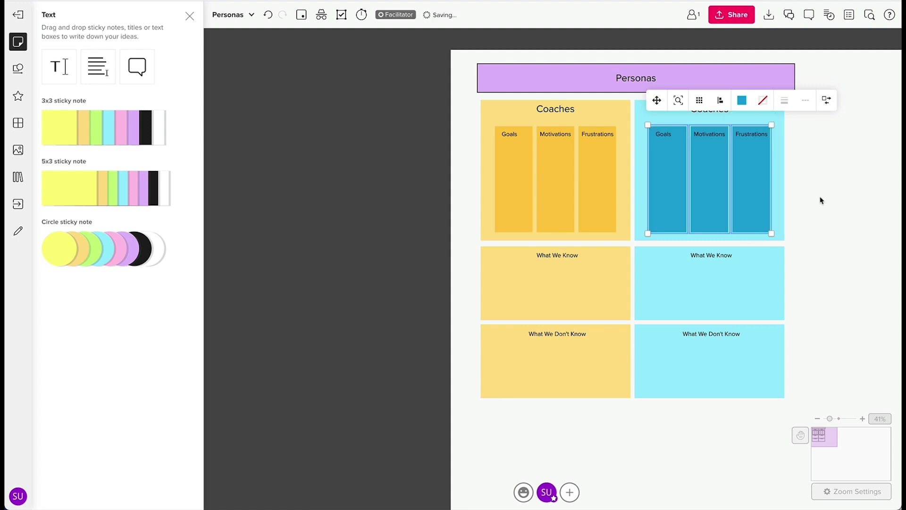
left_click(229, 156)
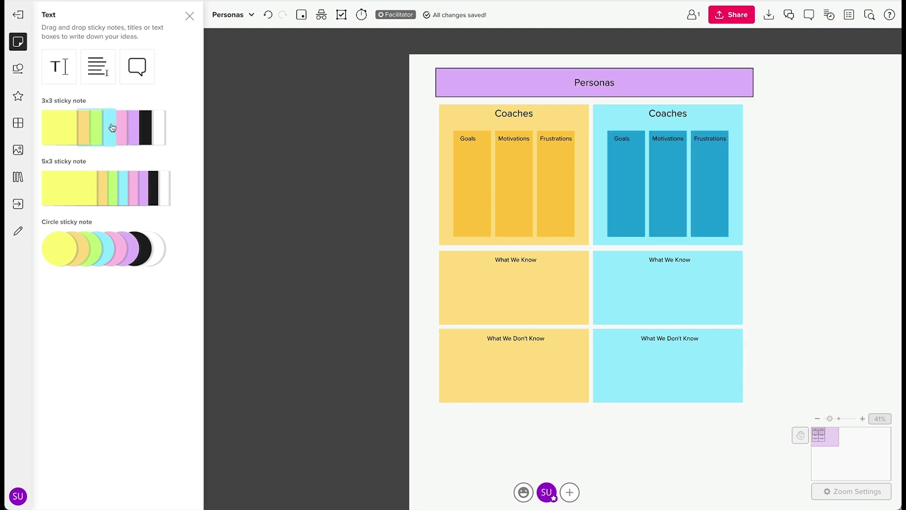
- Place a 3x3 stack of sticky notes beside the yellow persona and colour them orange
left_click_drag(85, 128, 434, 250)
scroll(426, 117, "up", 5)
scroll(426, 117, "up", 3)
left_click(584, 55)
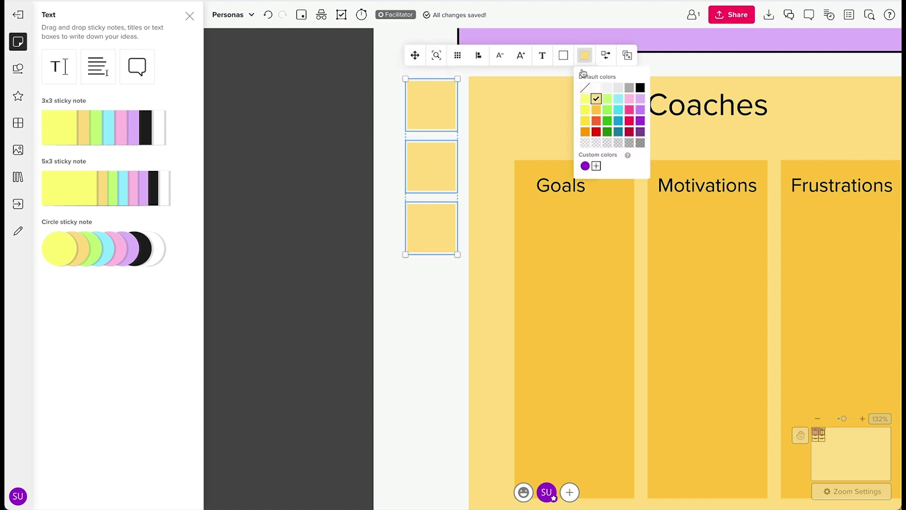
left_click(585, 132)
left_click(308, 178)
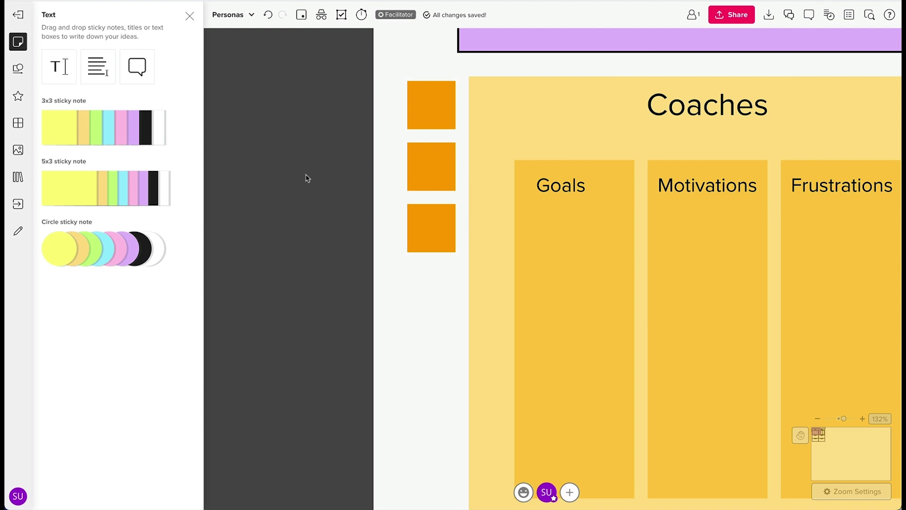
- Duplicate the orange stickies, move them right of the cyan persona and make them teal
scroll(308, 178, "down", 10)
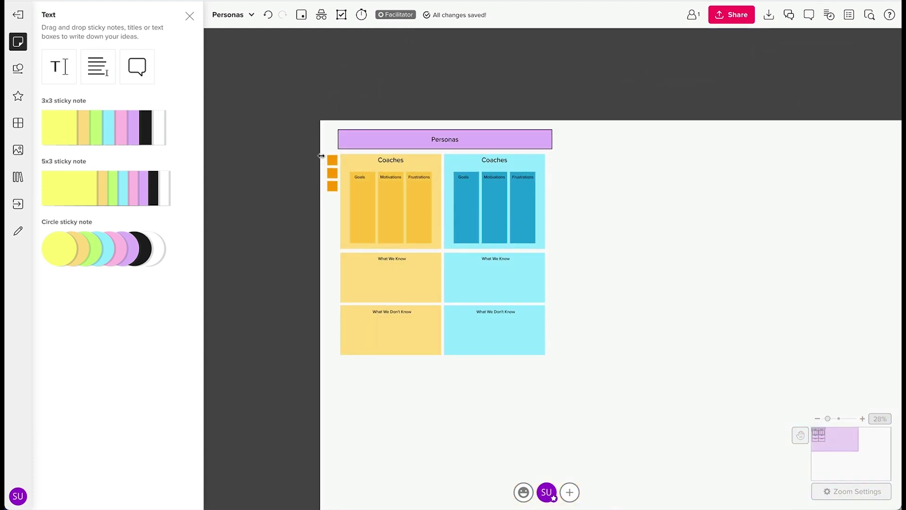
scroll(326, 157, "up", 3)
left_click_drag(319, 137, 339, 209)
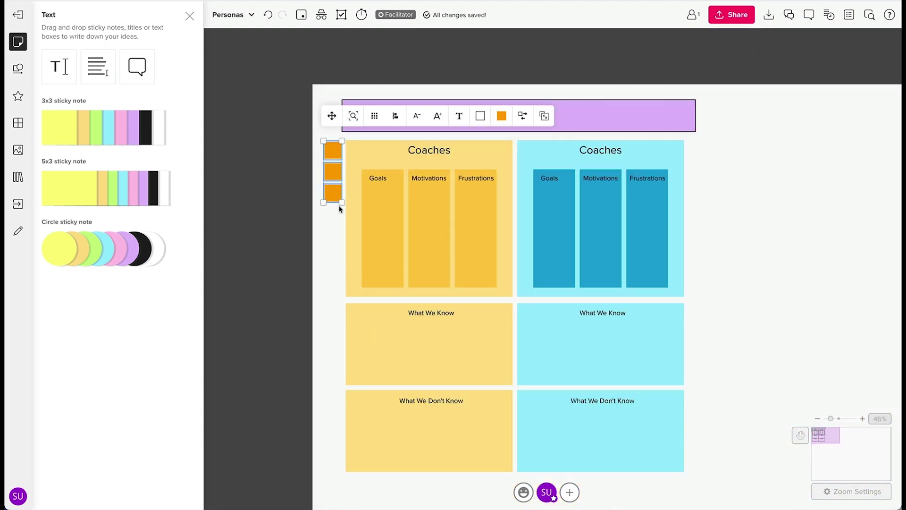
key("ctrl+d")
left_click_drag(355, 176, 700, 175)
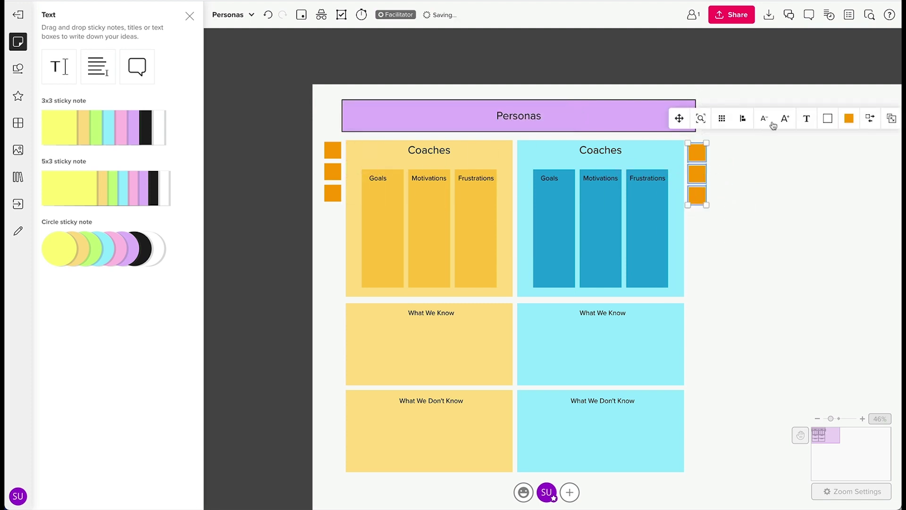
left_click(849, 119)
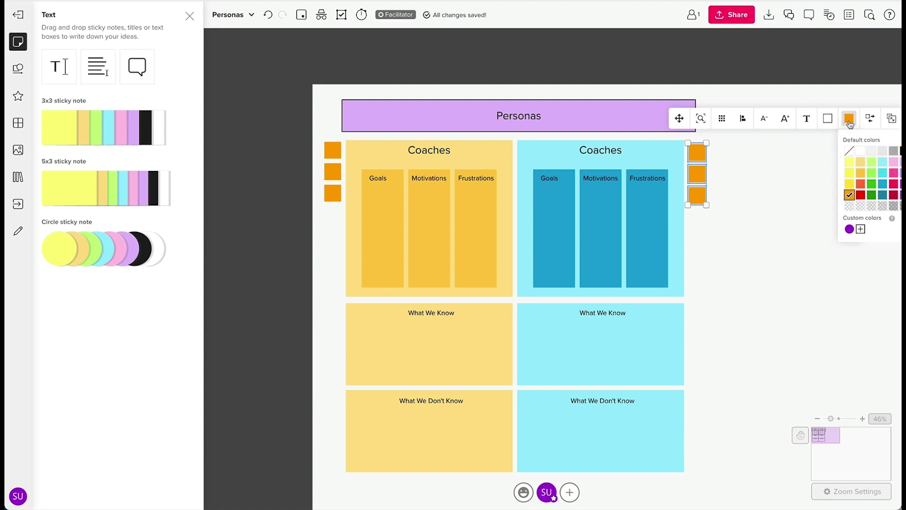
left_click(883, 196)
left_click(793, 206)
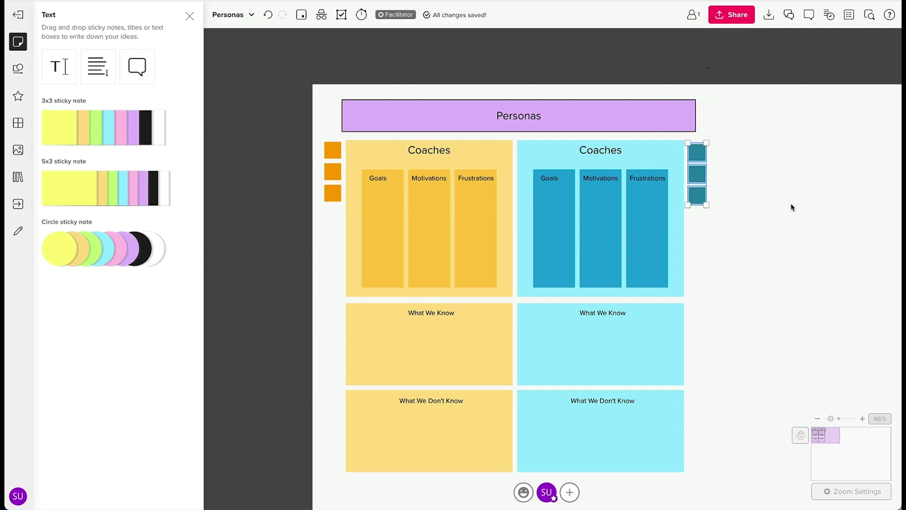
- Close the Text panel to leave the finished Personas board in view
left_click(189, 18)
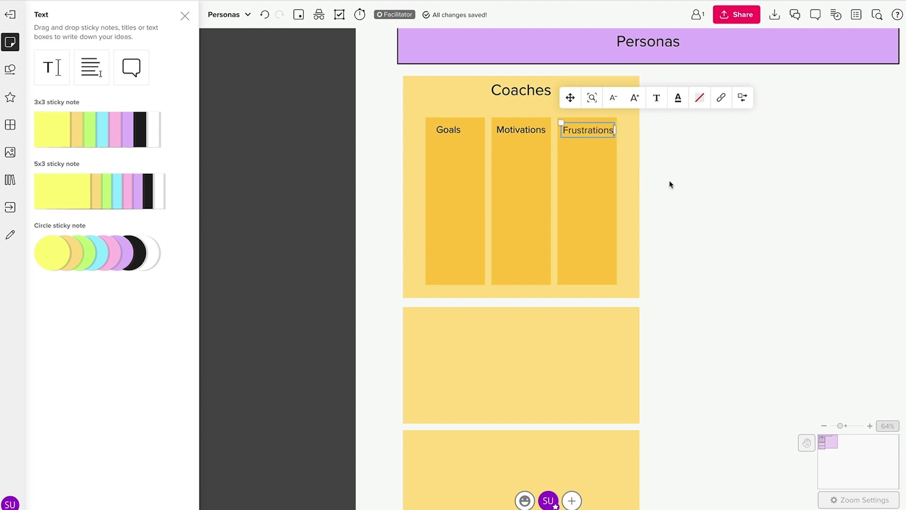
- Place 'What We Know' in the second section and a copy reading 'What We Don't Know' below
left_click(681, 187)
left_click_drag(446, 137, 528, 326)
key("ctrl+d")
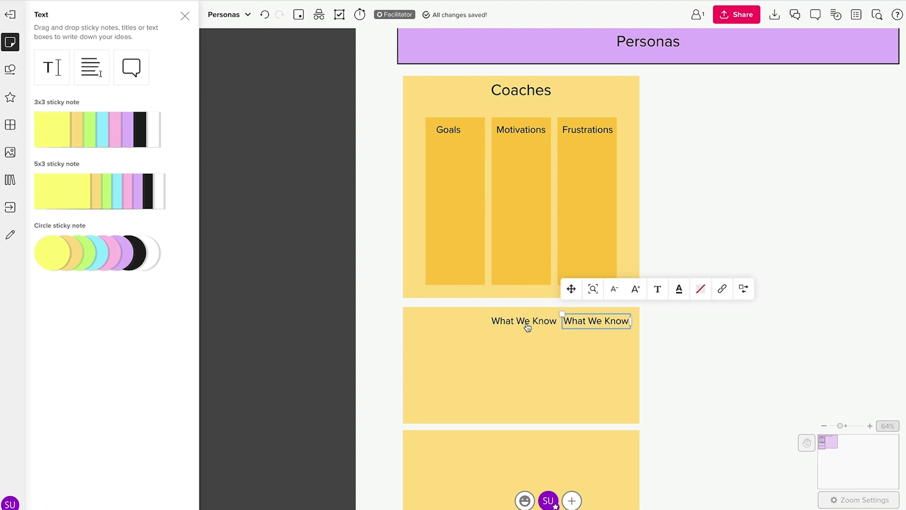
scroll(602, 340, "down", 2)
left_click_drag(603, 250, 521, 366)
double_click(519, 360)
type("Don't")
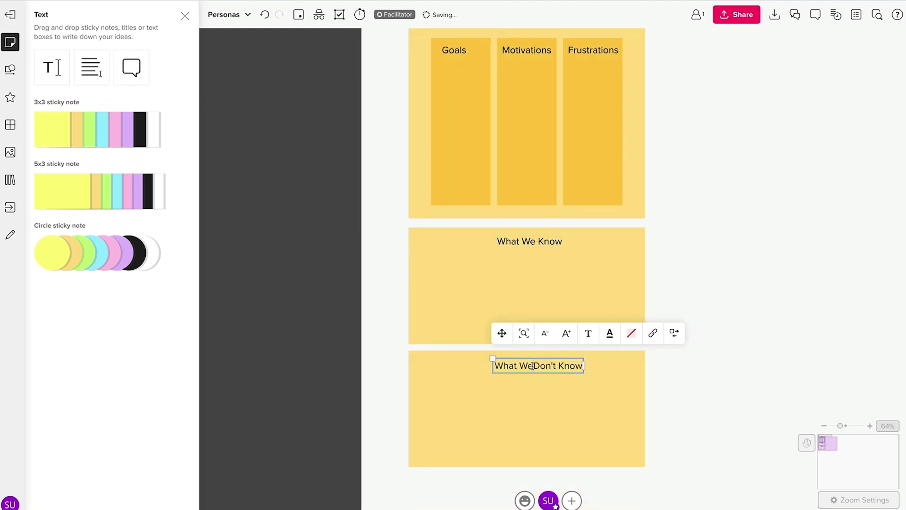
left_click(699, 385)
left_click(535, 359)
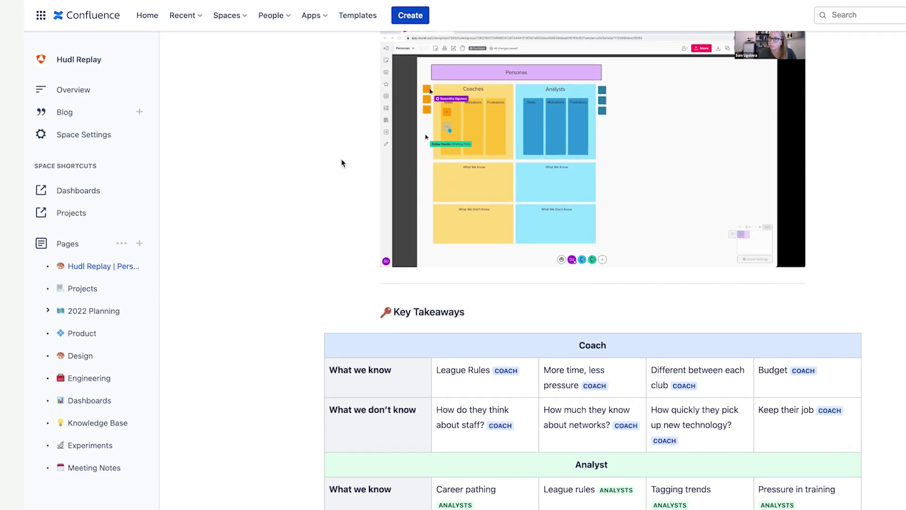
scroll(341, 163, "up", 2)
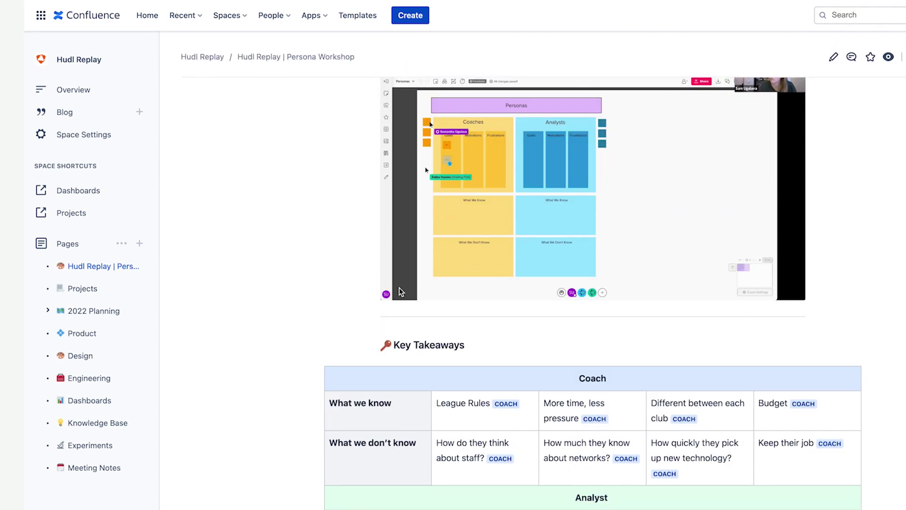
- Skip the Confluence page's embedded Recording video forward to about 0:59, then bring the agenda table back into view
mouse_move(400, 291)
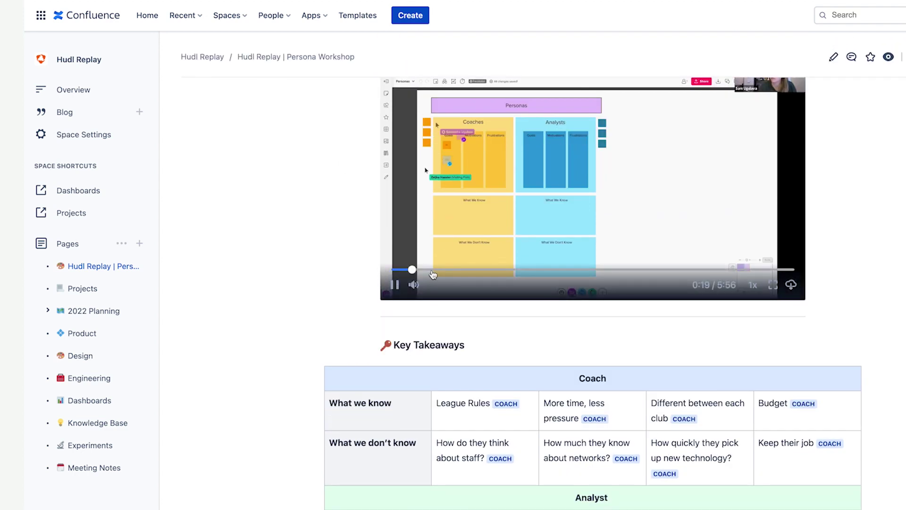
left_click_drag(449, 271, 456, 271)
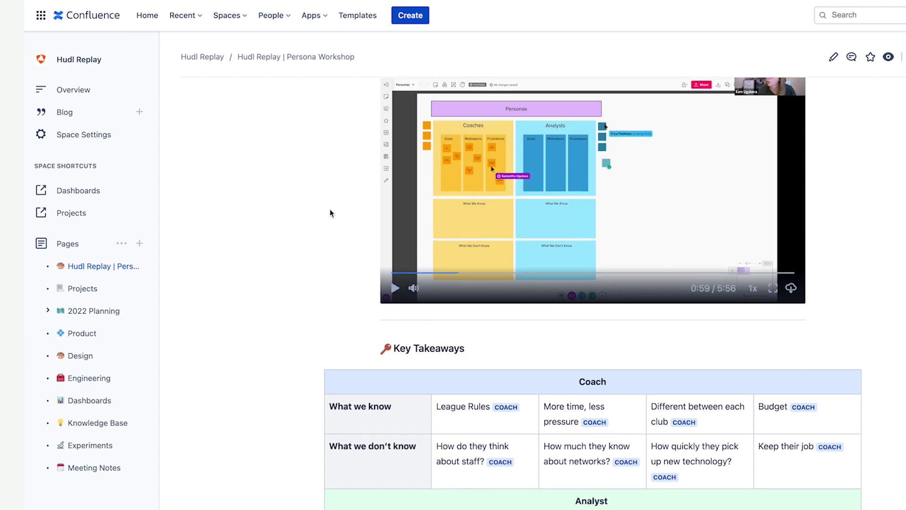
scroll(332, 221, "up", 4)
scroll(330, 213, "up", 2)
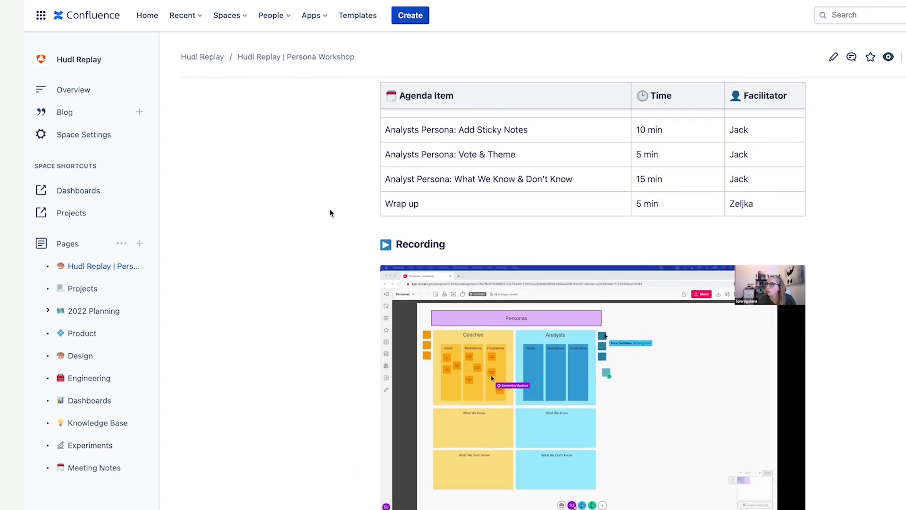